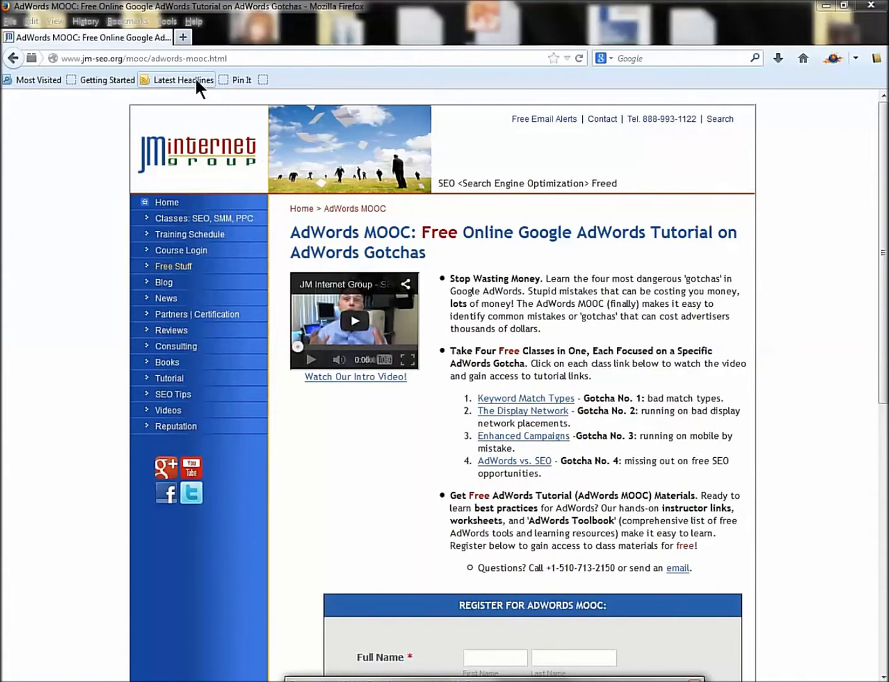
Shorten the page address to jm-seo.org/67 and load it.
{"action": "left_click", "coordinate": [189, 58]}
{"action": "left_click", "coordinate": [171, 58]}
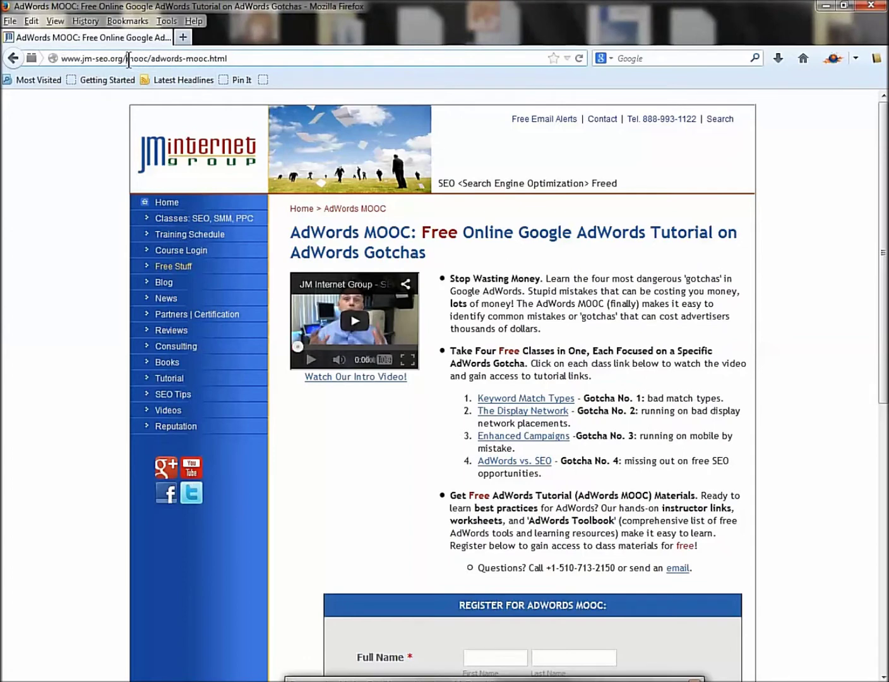
{"action": "left_click_drag", "start_coordinate": [128, 58], "coordinate": [271, 68]}
{"action": "type", "text": "67"}
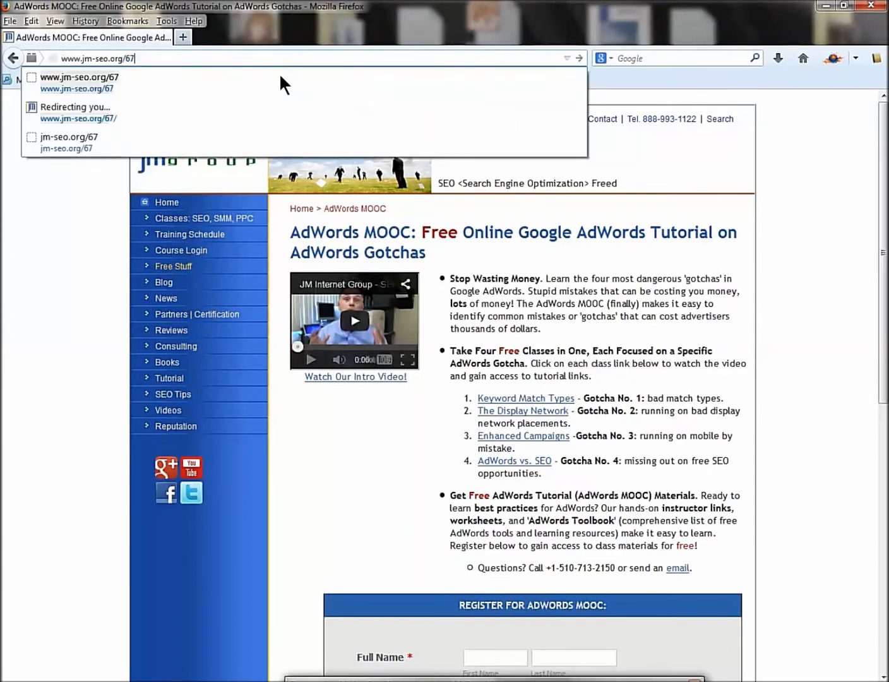
{"action": "key", "text": "Return"}
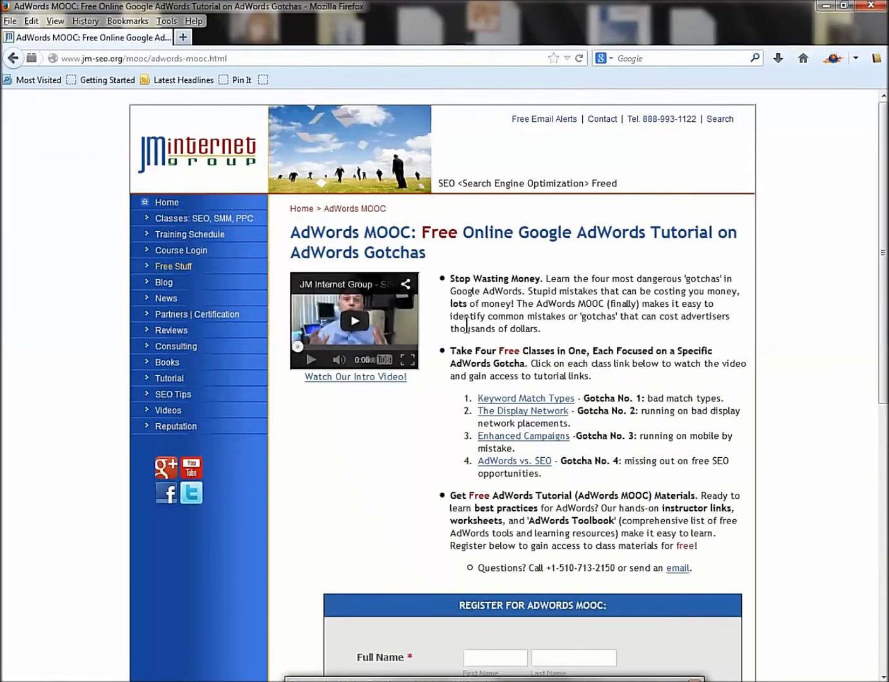
Open the Enhanced Campaigns lesson in a new tab, view it, then close that tab.
{"action": "right_click", "coordinate": [543, 438]}
{"action": "left_click", "coordinate": [572, 446]}
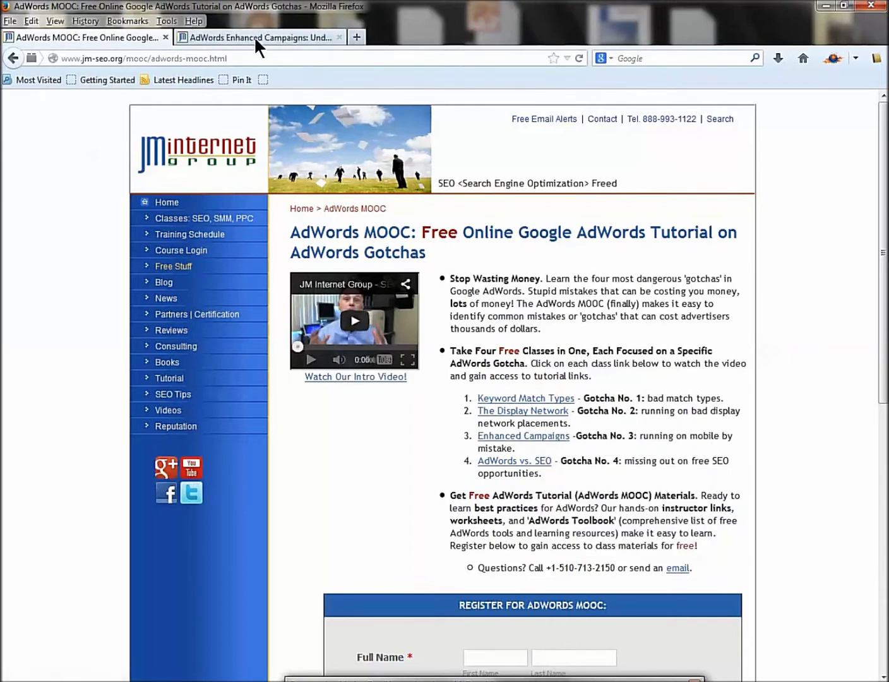
{"action": "left_click", "coordinate": [254, 36]}
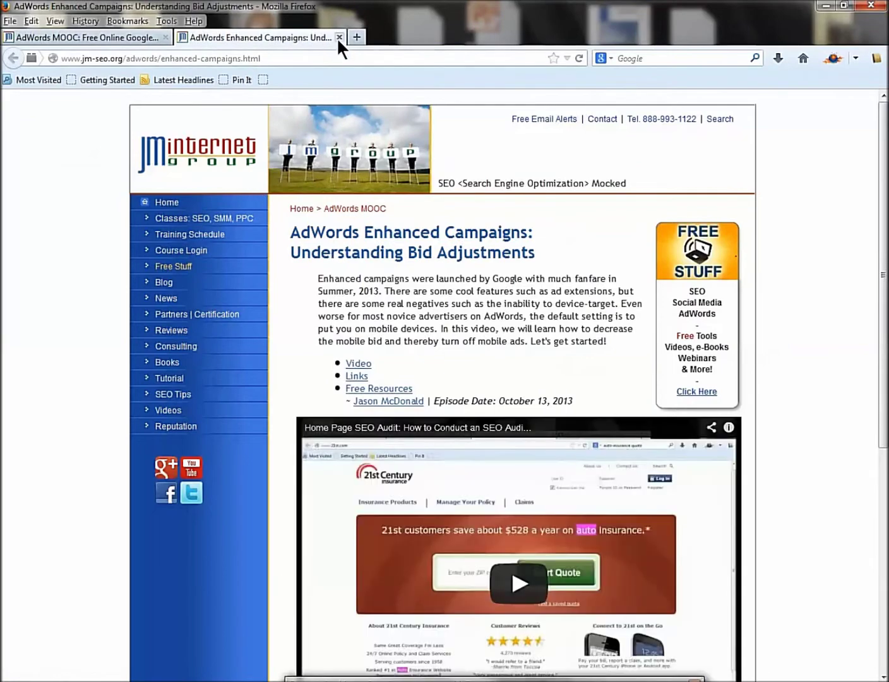
{"action": "left_click", "coordinate": [339, 37]}
Open the Enhanced Campaigns bid-adjustments lesson in the current tab, scroll through it, and add a blank tab.
{"action": "left_click", "coordinate": [510, 443]}
{"action": "scroll", "coordinate": [379, 385], "scroll_direction": "down", "scroll_amount": 1}
{"action": "scroll", "coordinate": [337, 400], "scroll_direction": "down", "scroll_amount": 5}
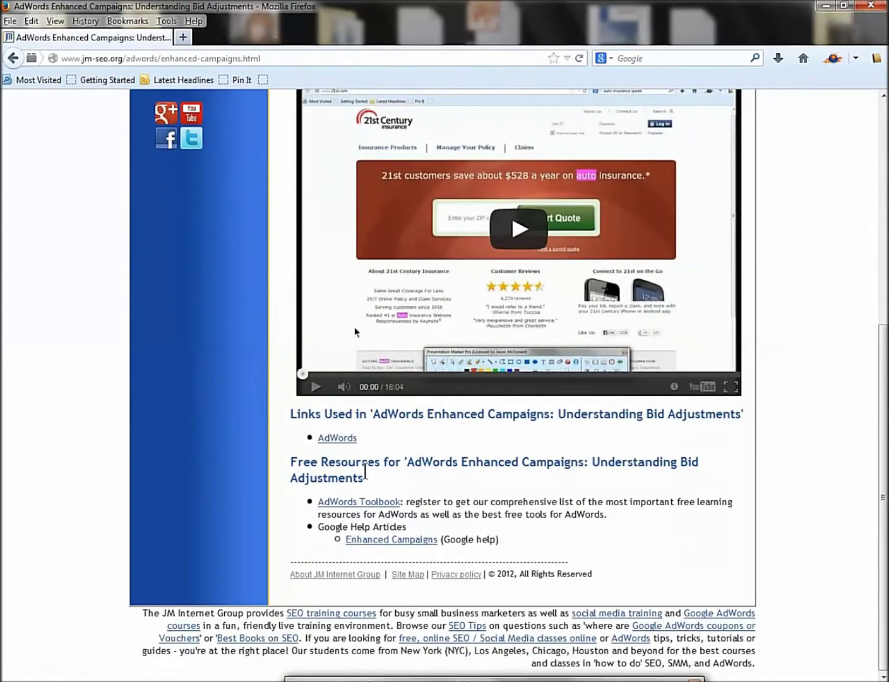
{"action": "left_click", "coordinate": [182, 37]}
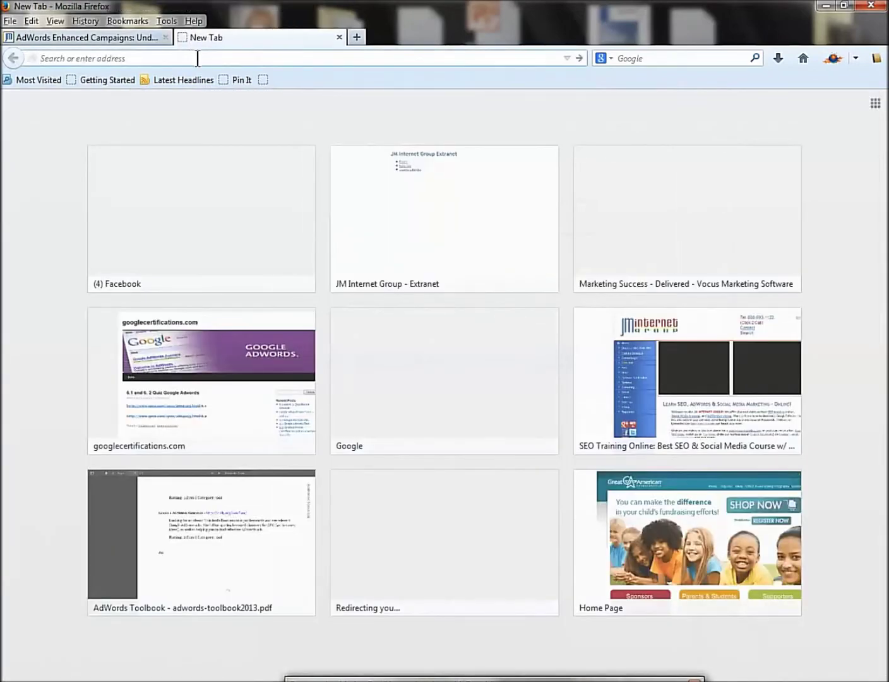
Go to adwords.google.com to show the All online campaigns overview.
{"action": "type", "text": "adwords.google.com/"}
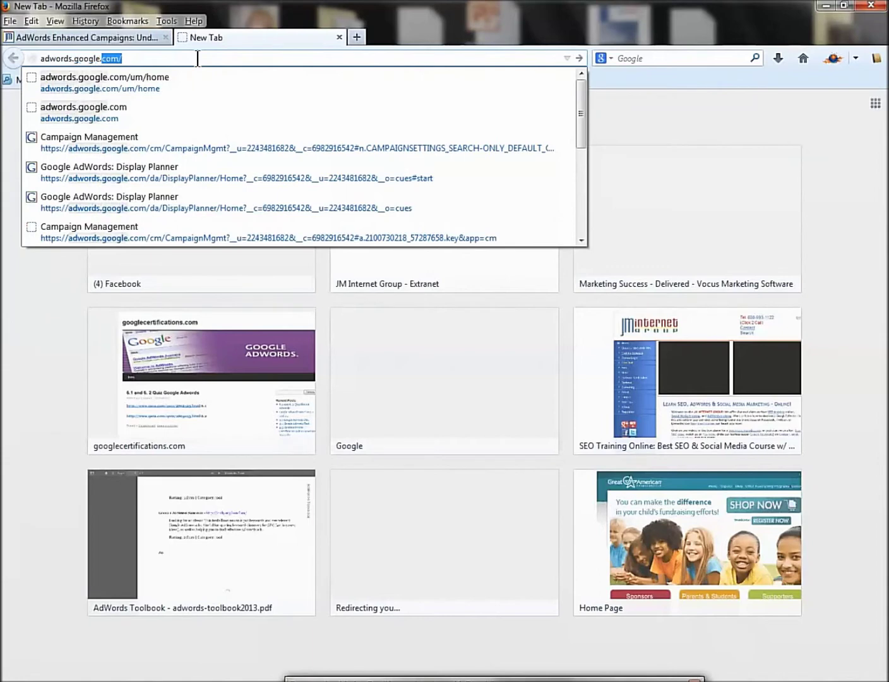
{"action": "key", "text": "Return"}
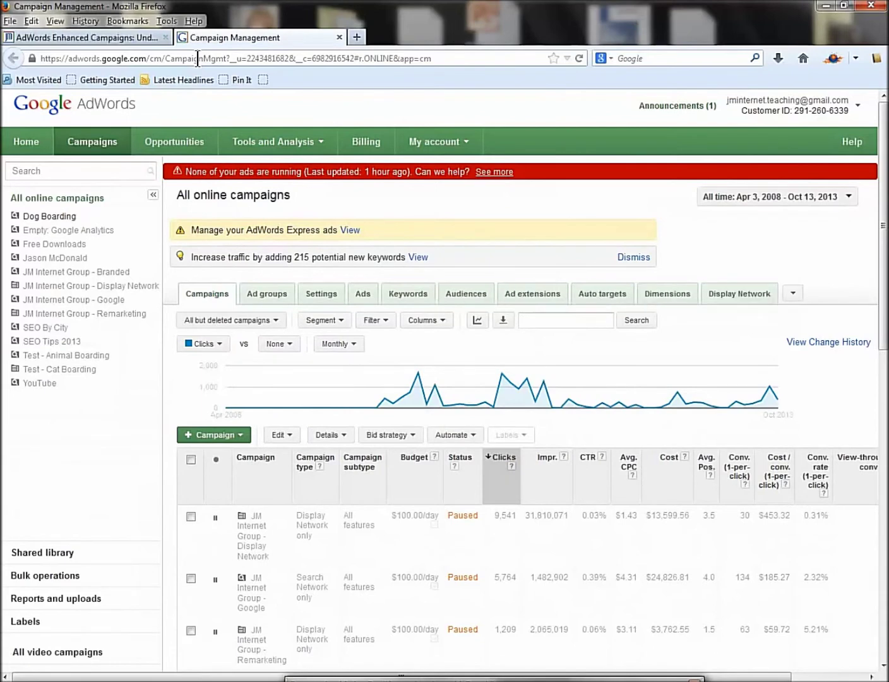
Choose Search Network only from the + Campaign menu to set up Campaign #4.
{"action": "left_click", "coordinate": [218, 435]}
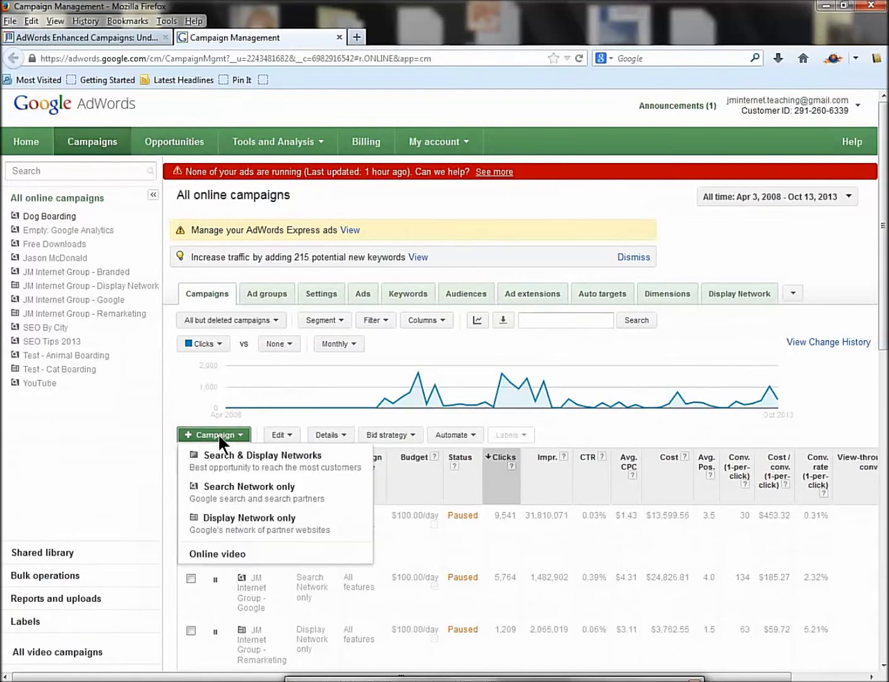
{"action": "left_click", "coordinate": [226, 496]}
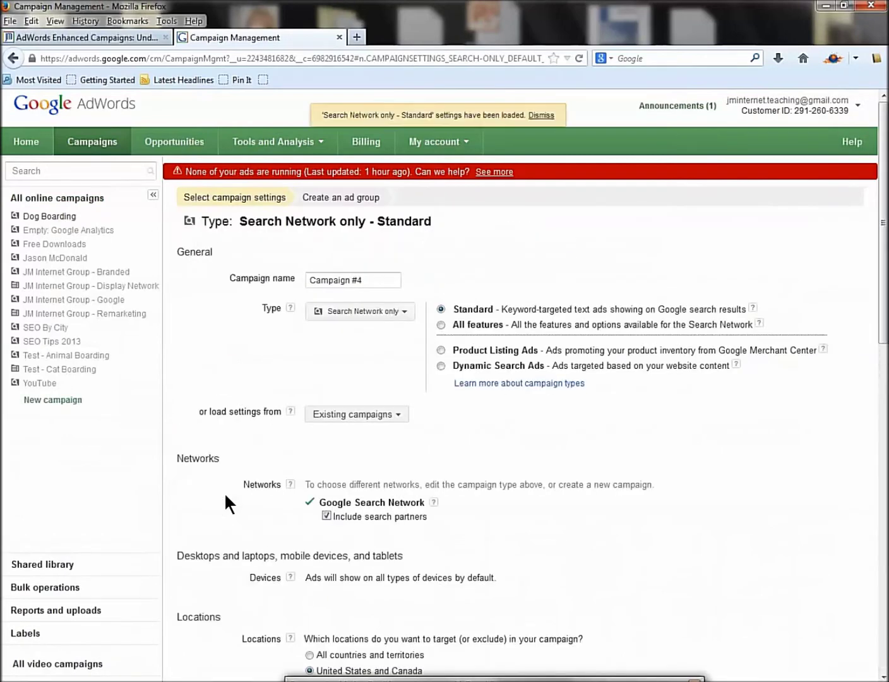
{"action": "scroll", "coordinate": [466, 469], "scroll_direction": "down", "scroll_amount": 1}
{"action": "scroll", "coordinate": [465, 469], "scroll_direction": "down", "scroll_amount": 5}
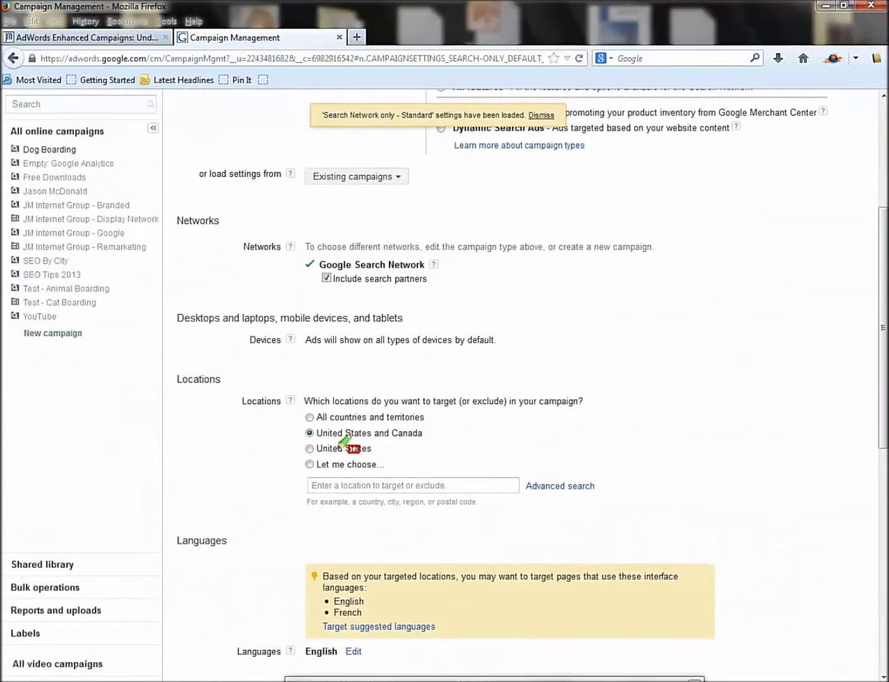
{"action": "mouse_move", "coordinate": [223, 314]}
{"action": "left_mouse_down"}
{"action": "mouse_move", "coordinate": [281, 350]}
{"action": "mouse_move", "coordinate": [520, 366]}
{"action": "left_mouse_up"}
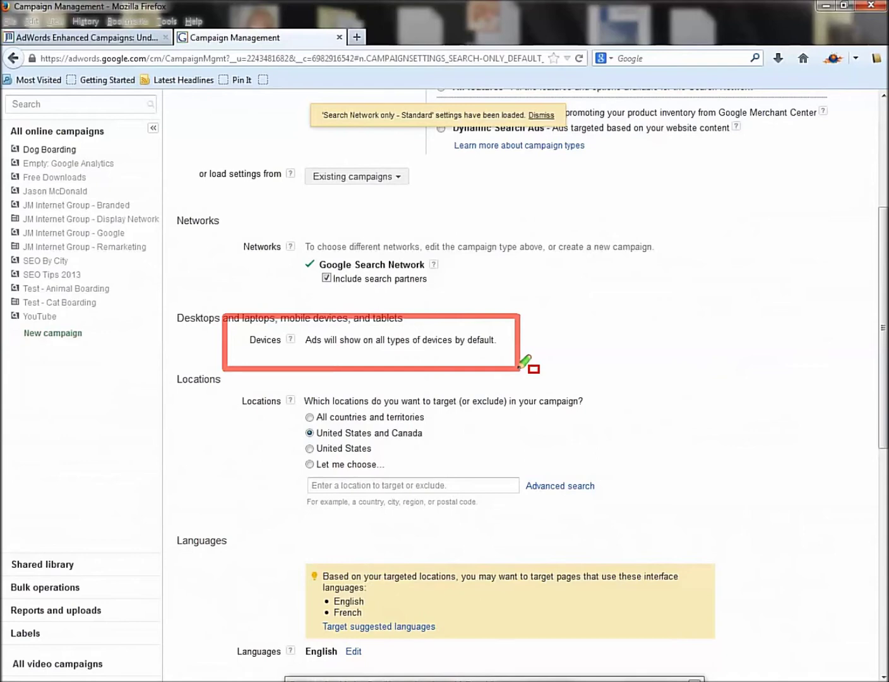
{"action": "key", "text": "e"}
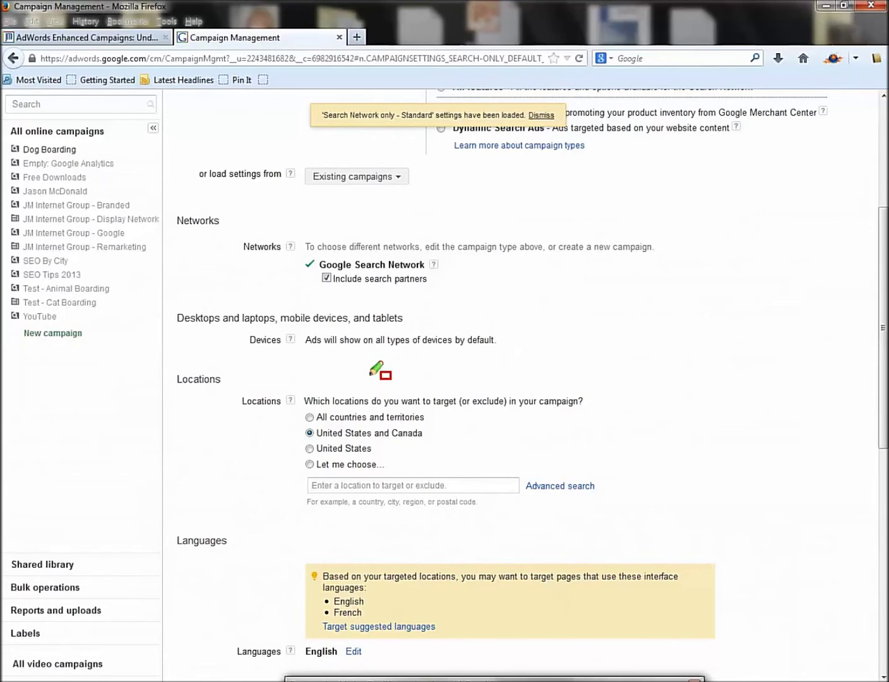
{"action": "mouse_move", "coordinate": [233, 307]}
{"action": "left_mouse_down"}
{"action": "mouse_move", "coordinate": [272, 351]}
{"action": "mouse_move", "coordinate": [518, 365]}
{"action": "left_mouse_up"}
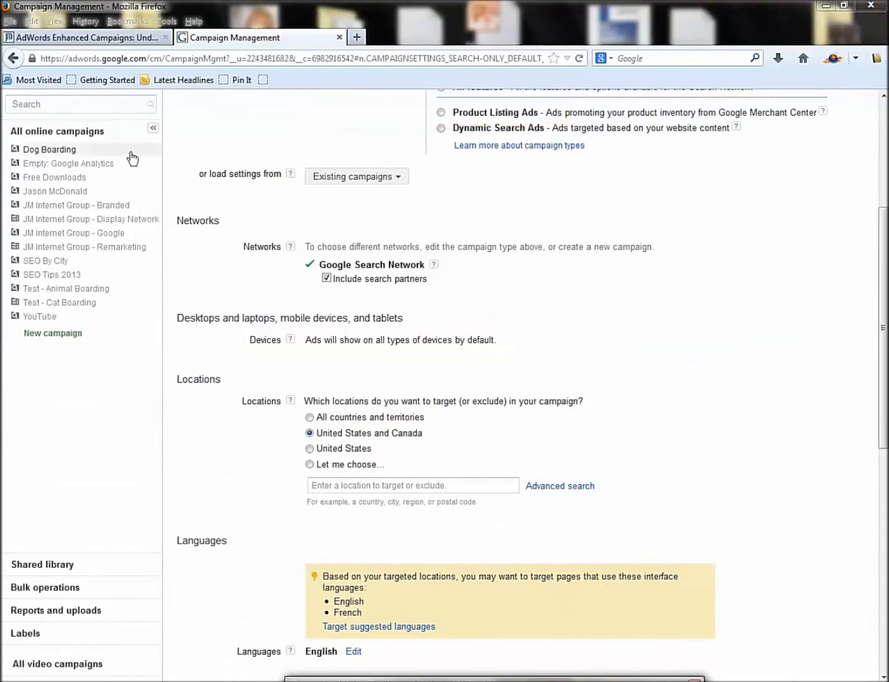
Open the Dog Boarding campaign and show its Devices settings for computers, mobile devices and tablets.
{"action": "left_click", "coordinate": [68, 150]}
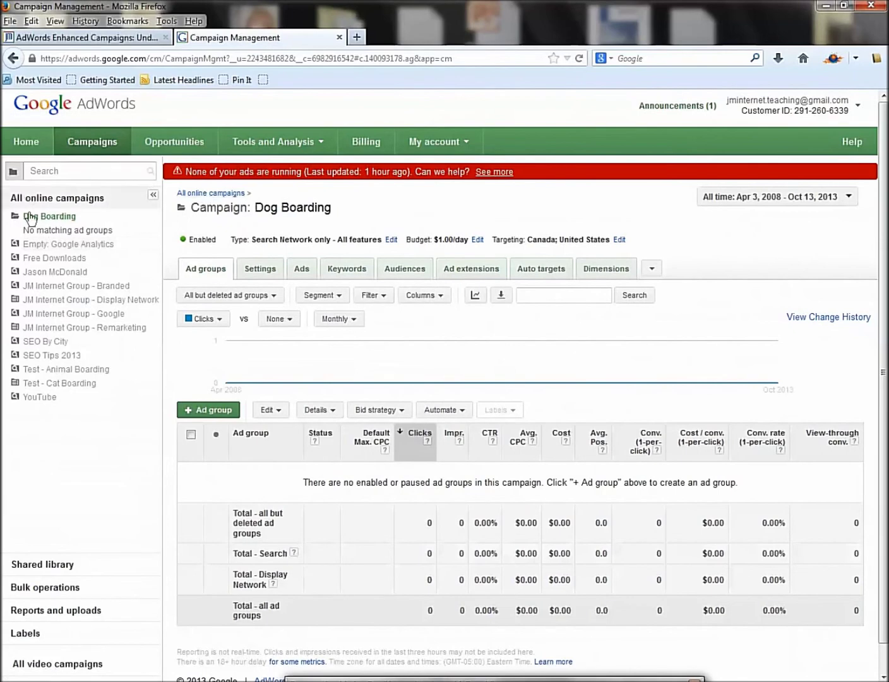
{"action": "left_click", "coordinate": [391, 240]}
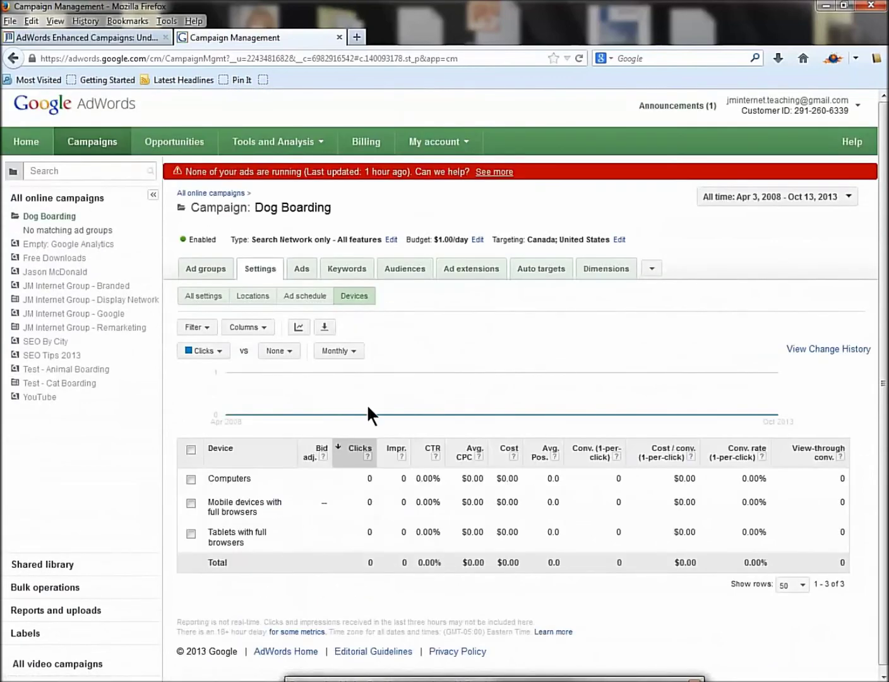
Set the Mobile devices bid adjustment to Decrease by 100% and save it.
{"action": "left_click", "coordinate": [324, 502]}
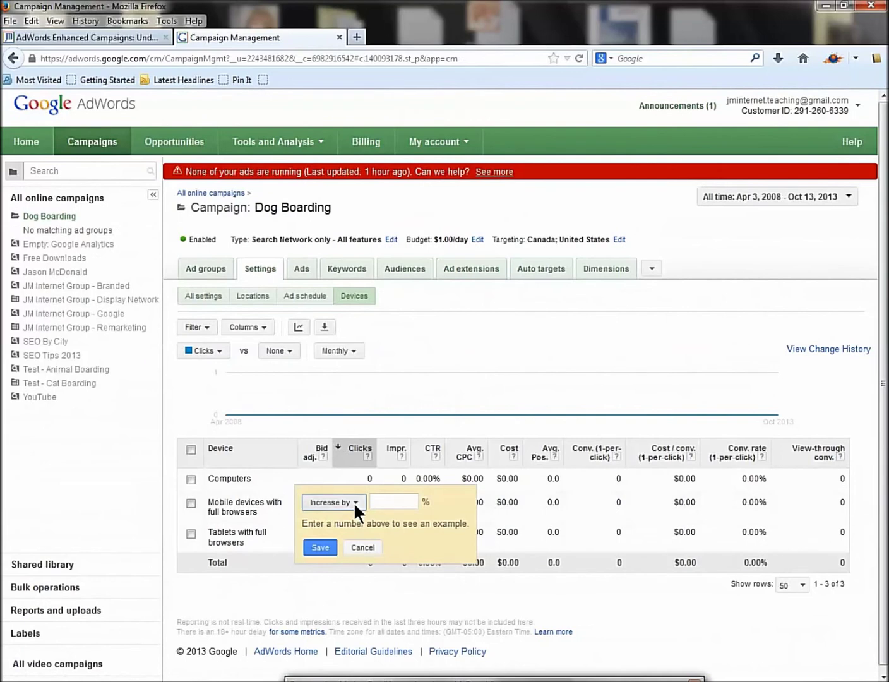
{"action": "left_click", "coordinate": [353, 501]}
{"action": "left_click", "coordinate": [363, 543]}
{"action": "left_click", "coordinate": [393, 503]}
{"action": "type", "text": "100"}
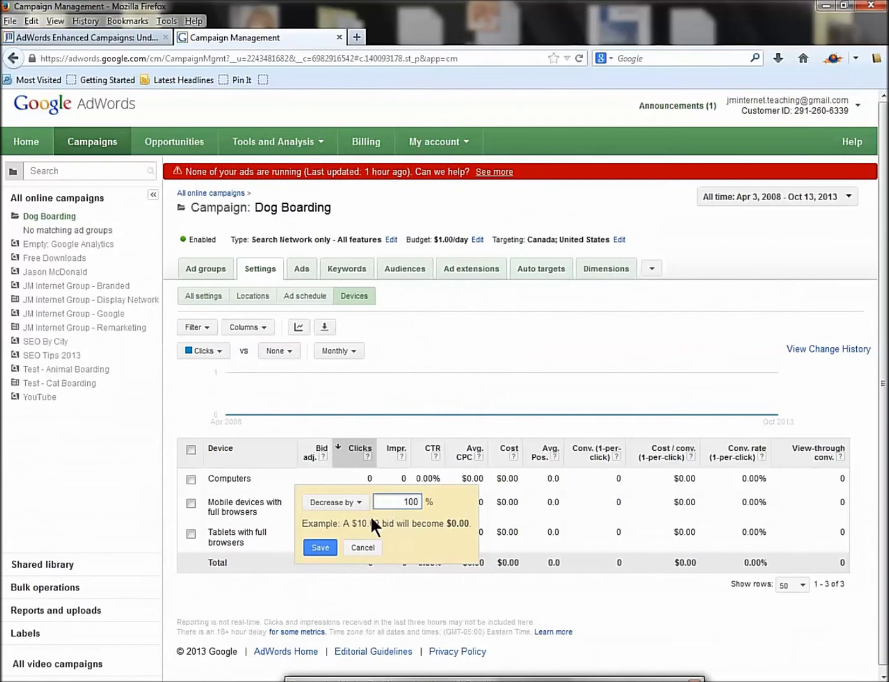
{"action": "left_click", "coordinate": [322, 548]}
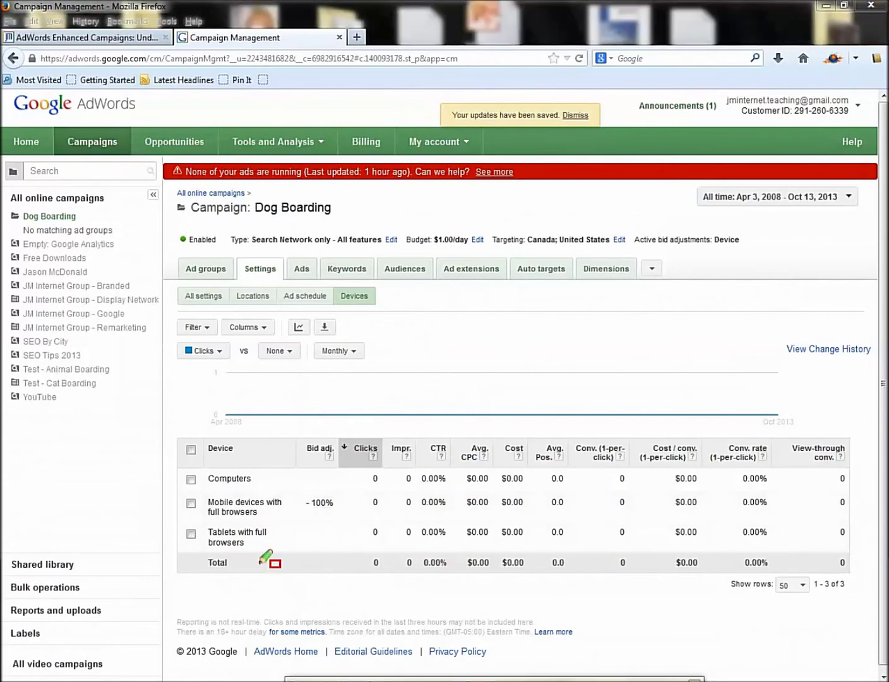
{"action": "mouse_move", "coordinate": [163, 489]}
{"action": "left_mouse_down"}
{"action": "mouse_move", "coordinate": [177, 512]}
{"action": "mouse_move", "coordinate": [397, 523]}
{"action": "left_mouse_up"}
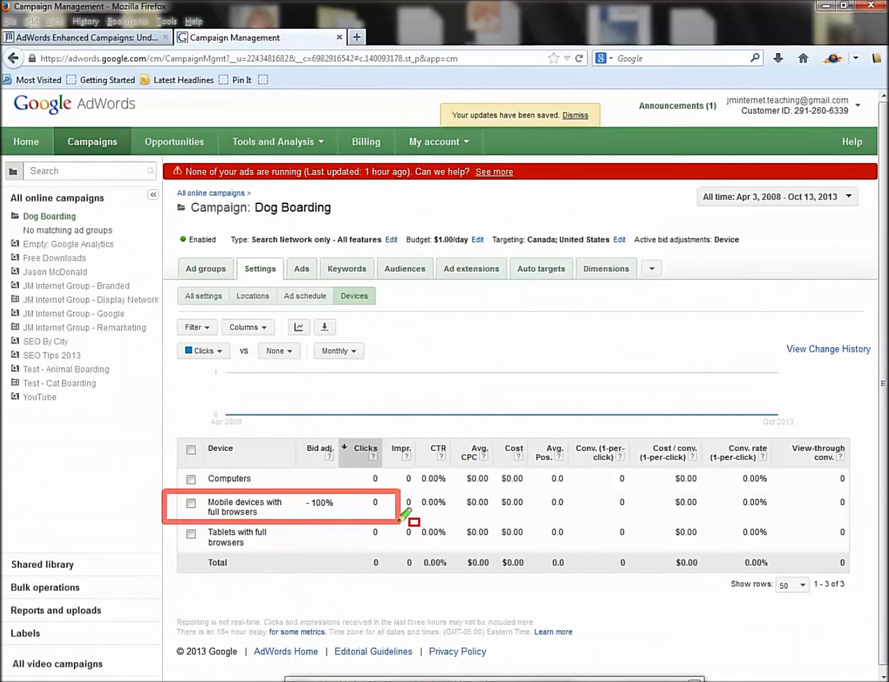
{"action": "left_click_drag", "start_coordinate": [399, 481], "coordinate": [458, 518]}
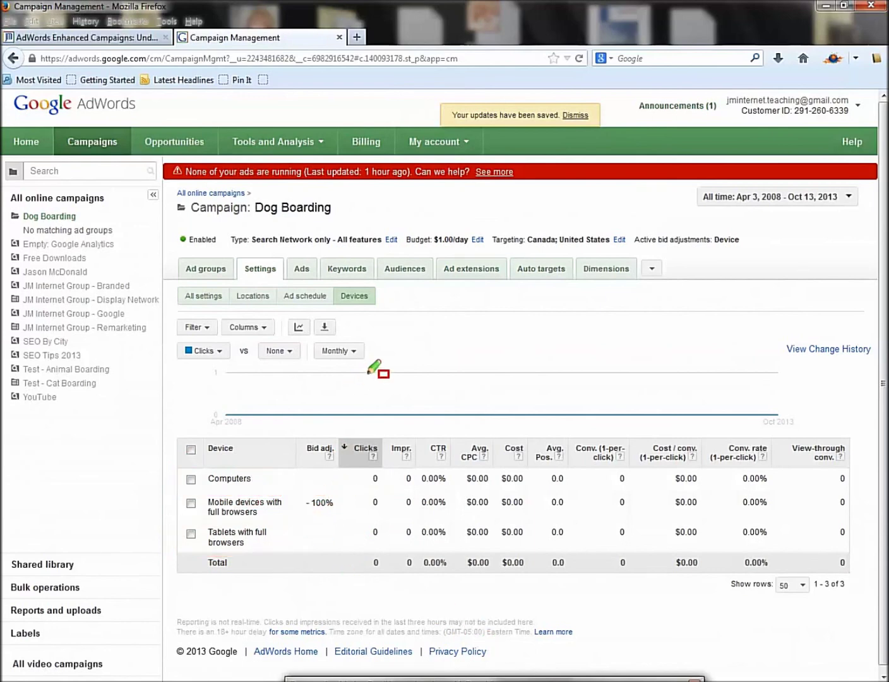
{"action": "left_click", "coordinate": [340, 35]}
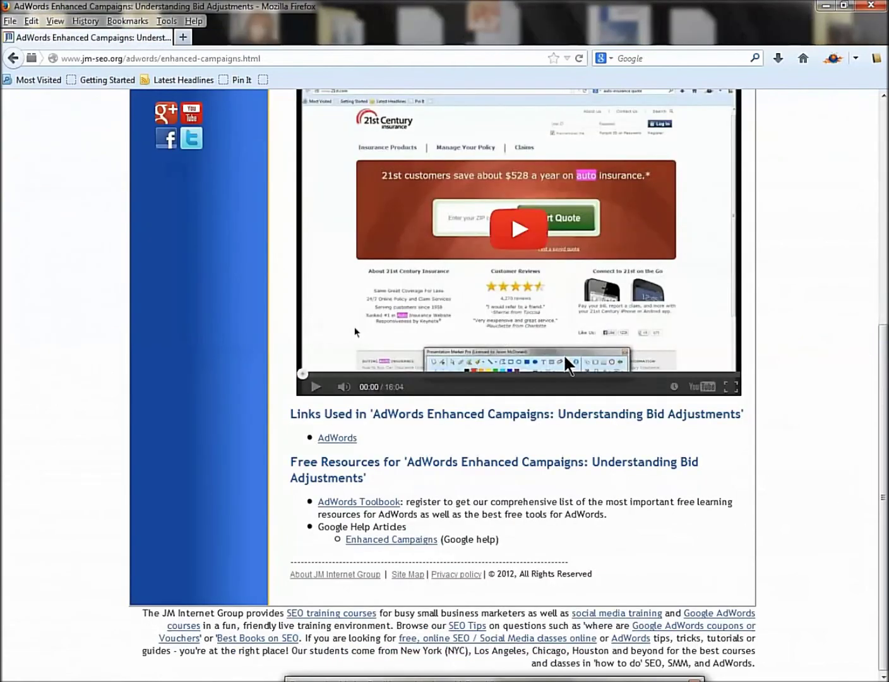
Scroll up and follow the AdWords MOOC breadcrumb back to the tutorial page.
{"action": "scroll", "coordinate": [566, 363], "scroll_direction": "up", "scroll_amount": 10}
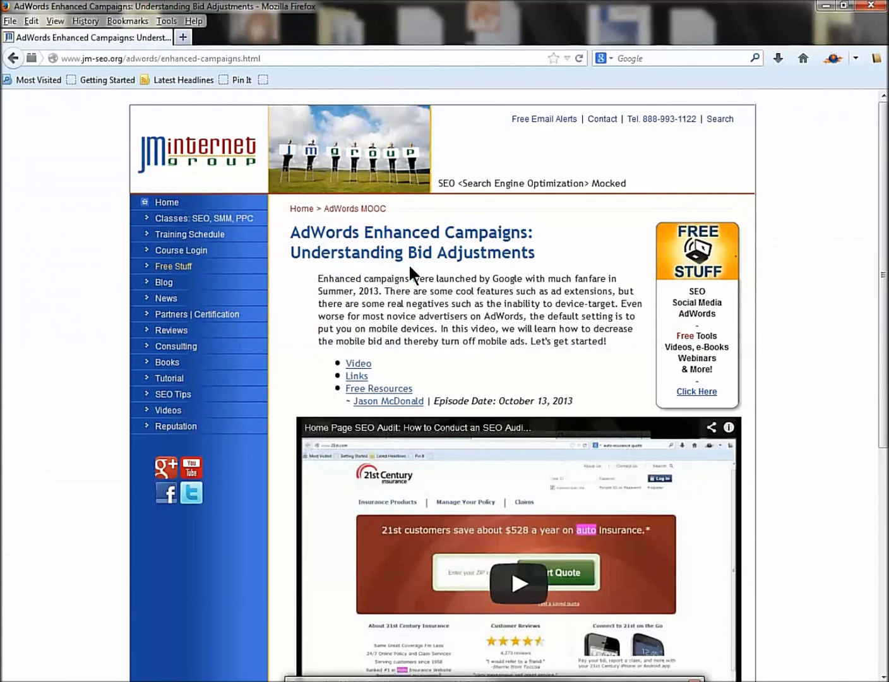
{"action": "left_click", "coordinate": [358, 210]}
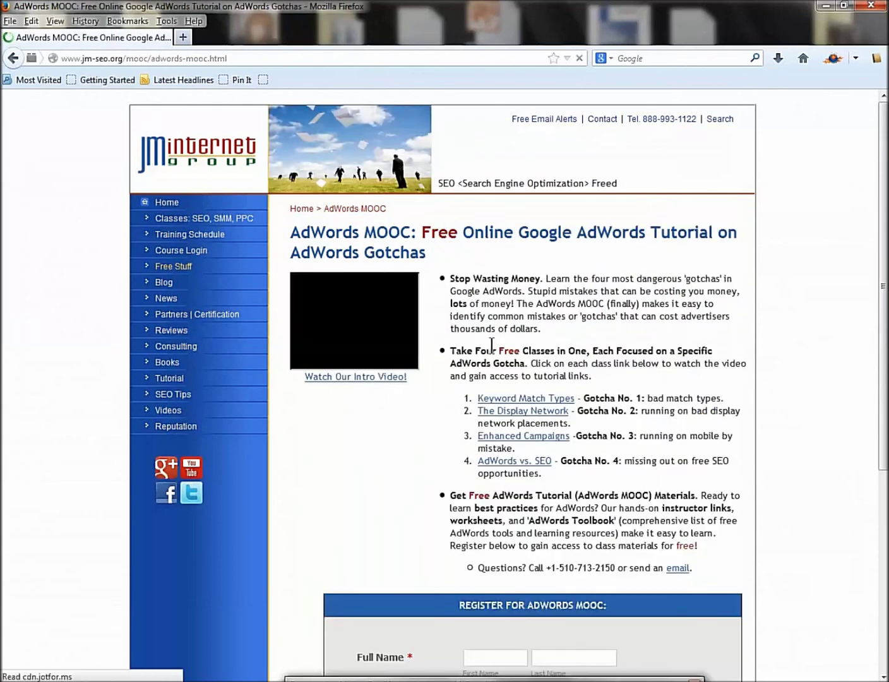